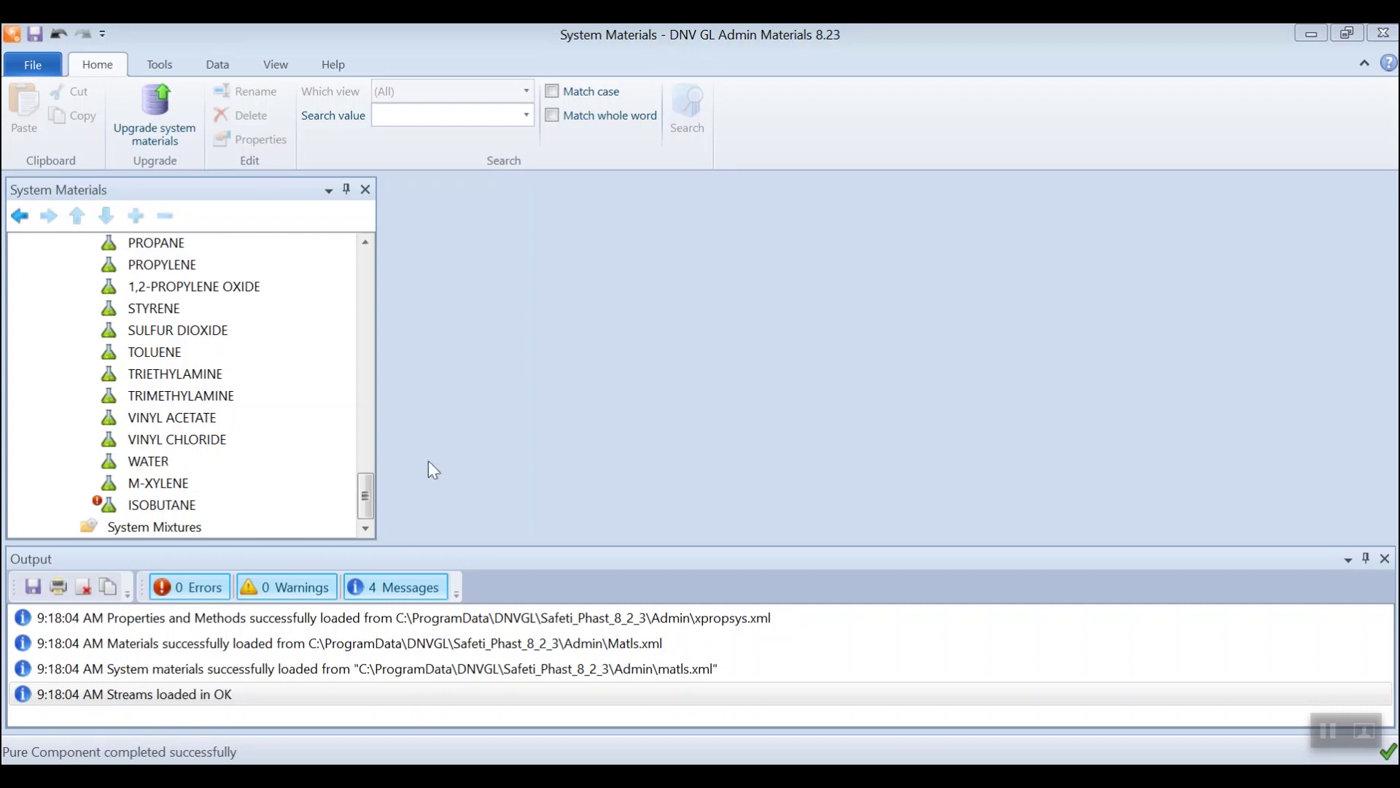
# Open the properties of ISOBUTANE and view its carbon hydrogen ratio and heat of combustion data
pyautogui.click(182, 516)
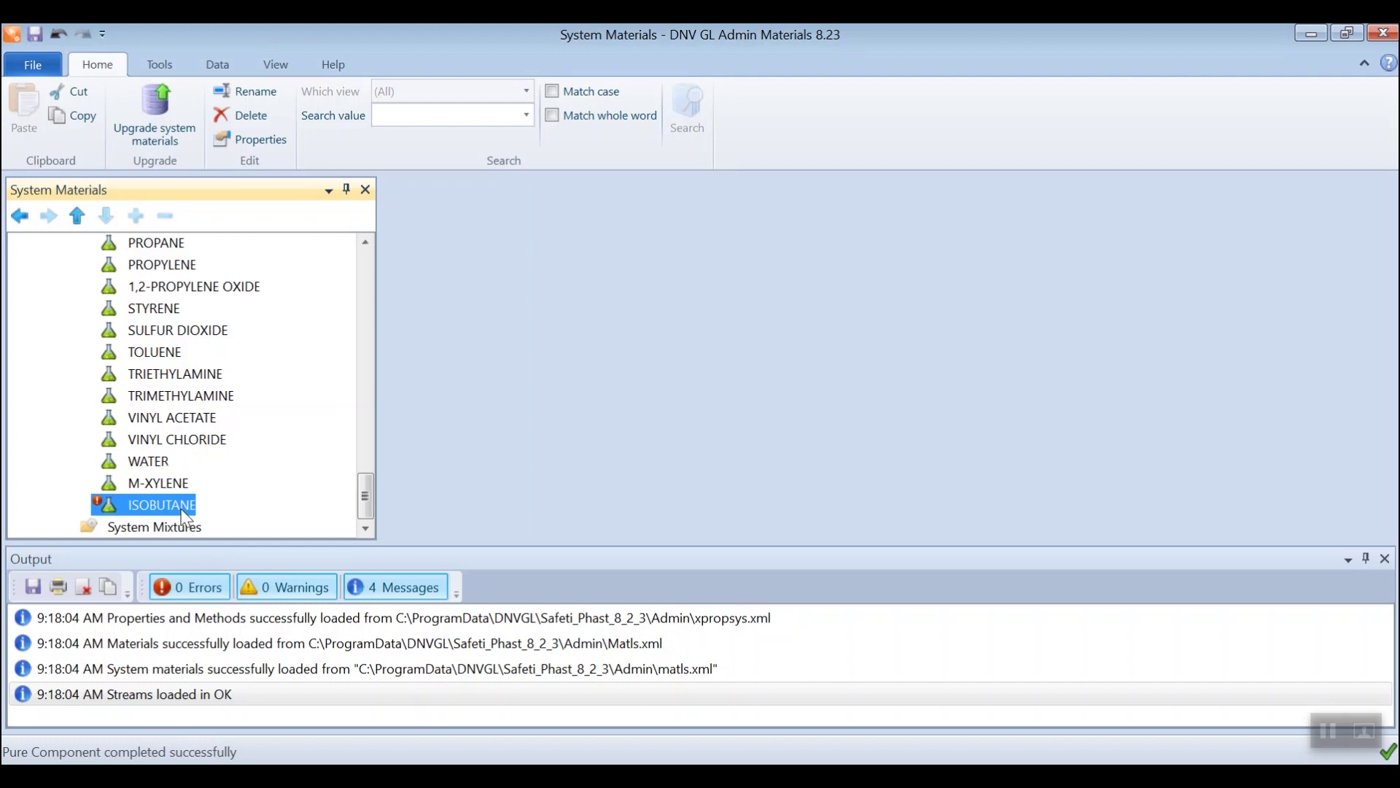
pyautogui.doubleClick(184, 511)
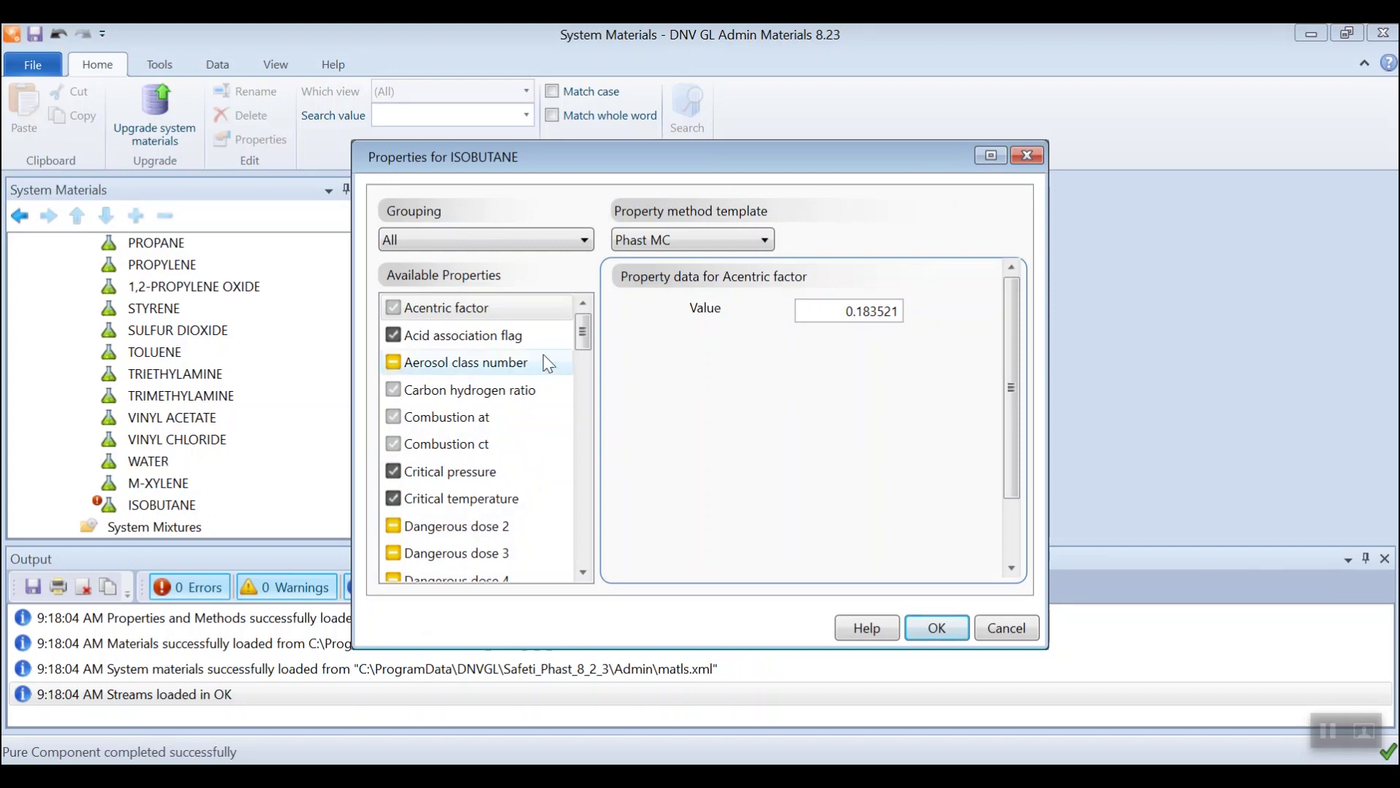
pyautogui.moveTo(583, 331); pyautogui.dragTo(583, 453)
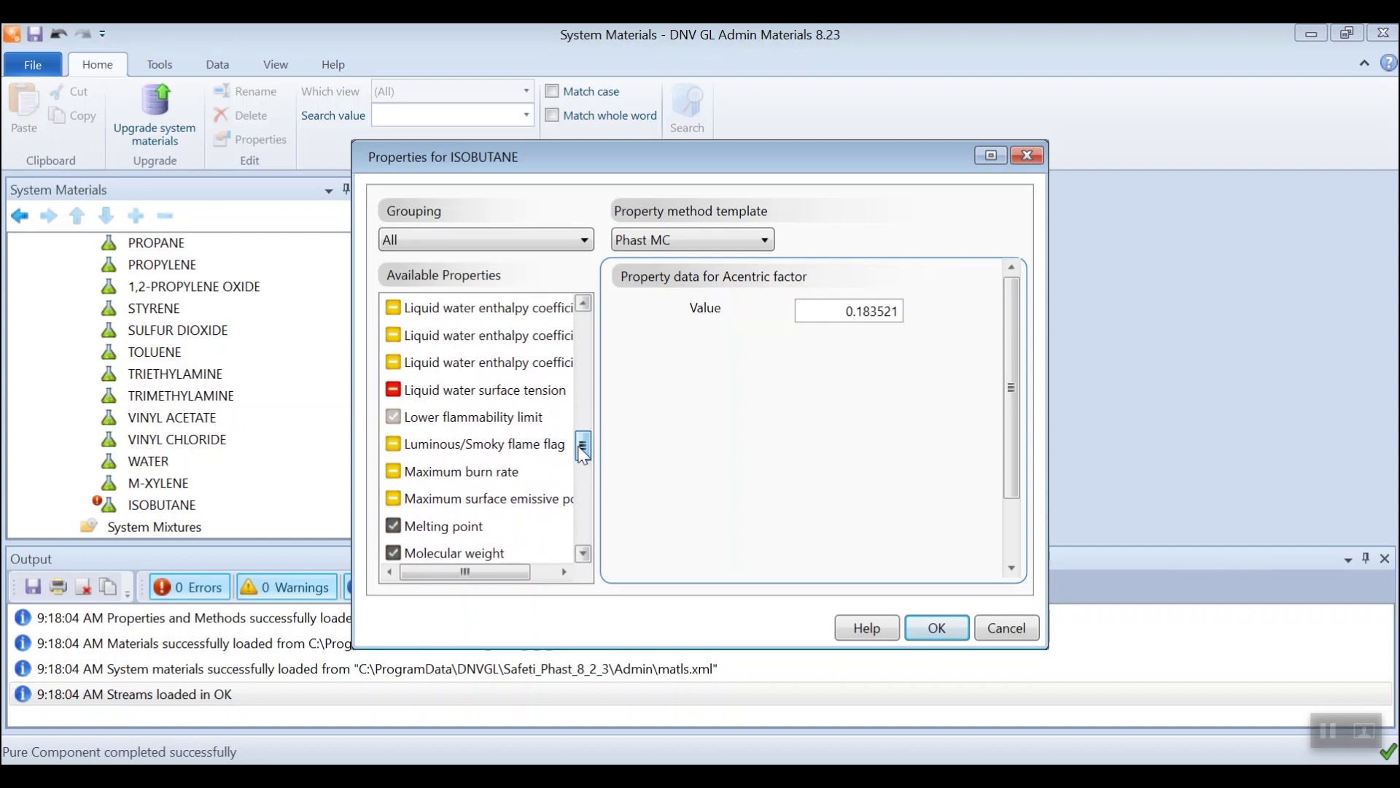
pyautogui.click(470, 421)
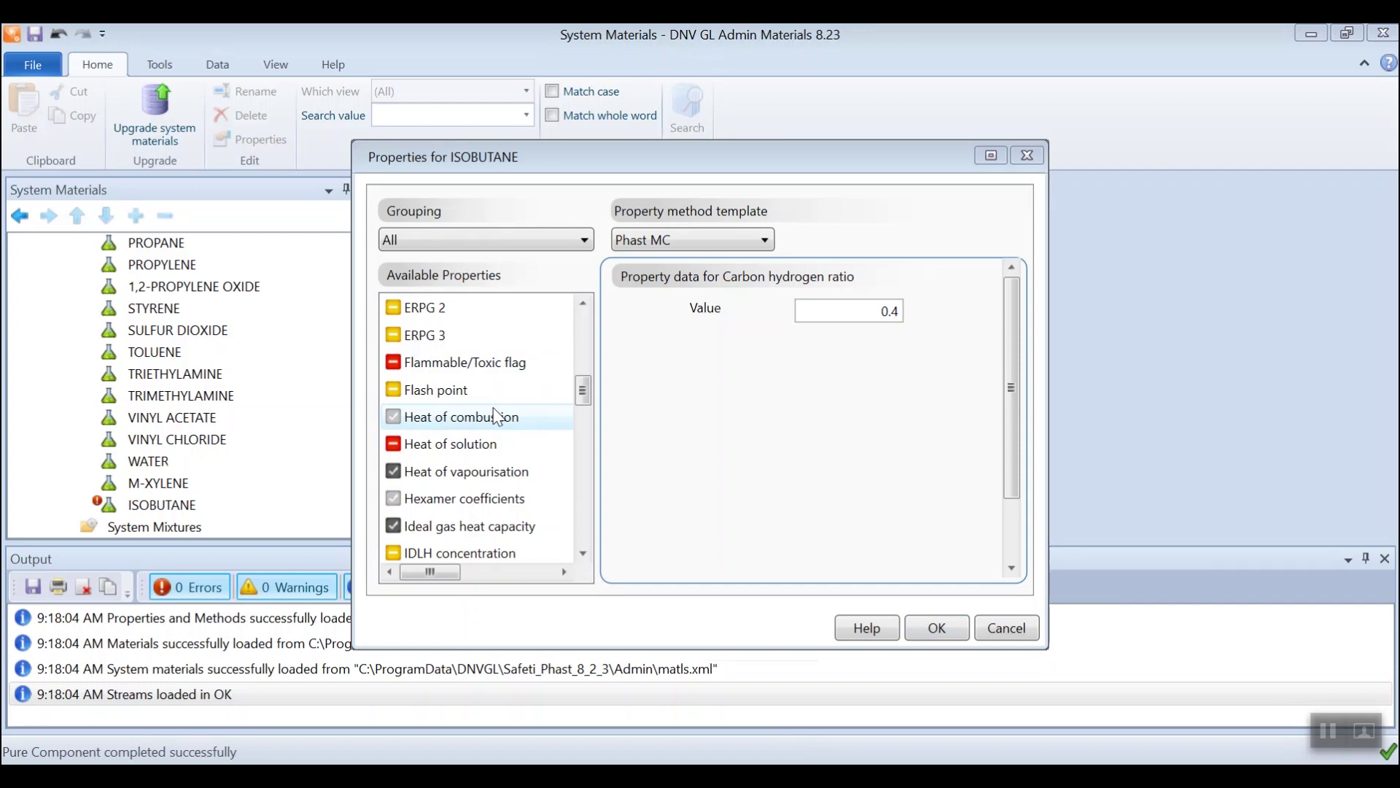
pyautogui.moveTo(395, 422)
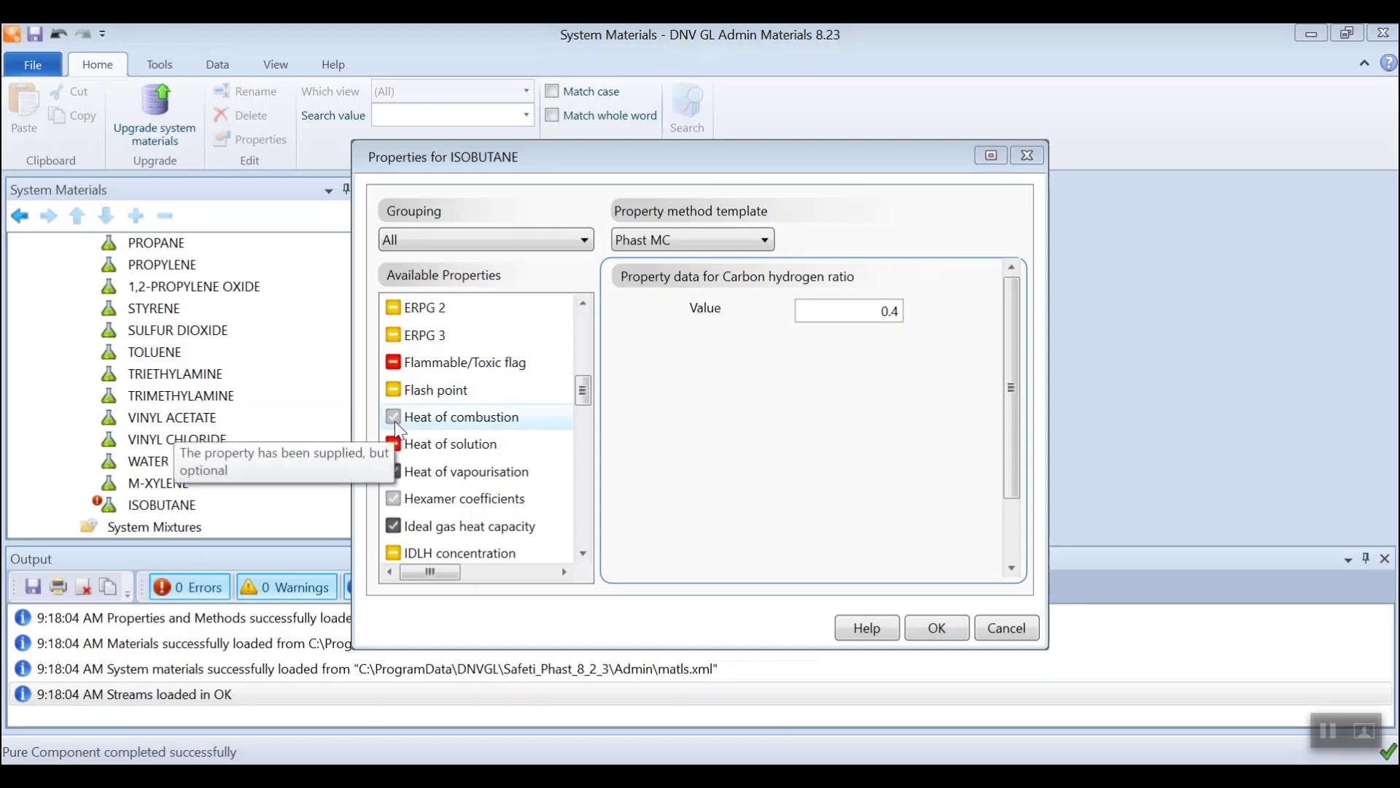
pyautogui.click(396, 421)
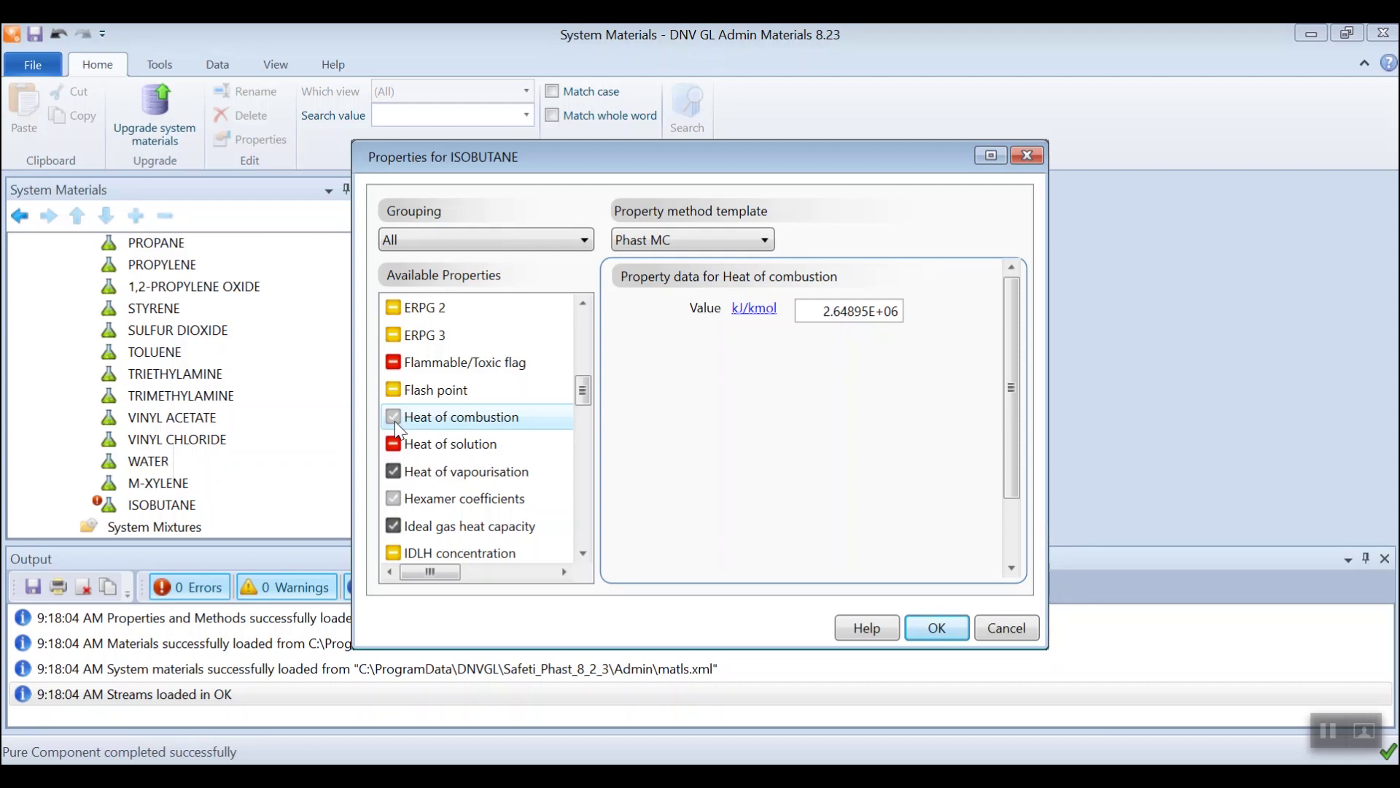
# Set ISOBUTANE's Flammable/Toxic flag to Flammable, view the Luminous/Smoky flame flag, and accept the properties
pyautogui.click(440, 358)
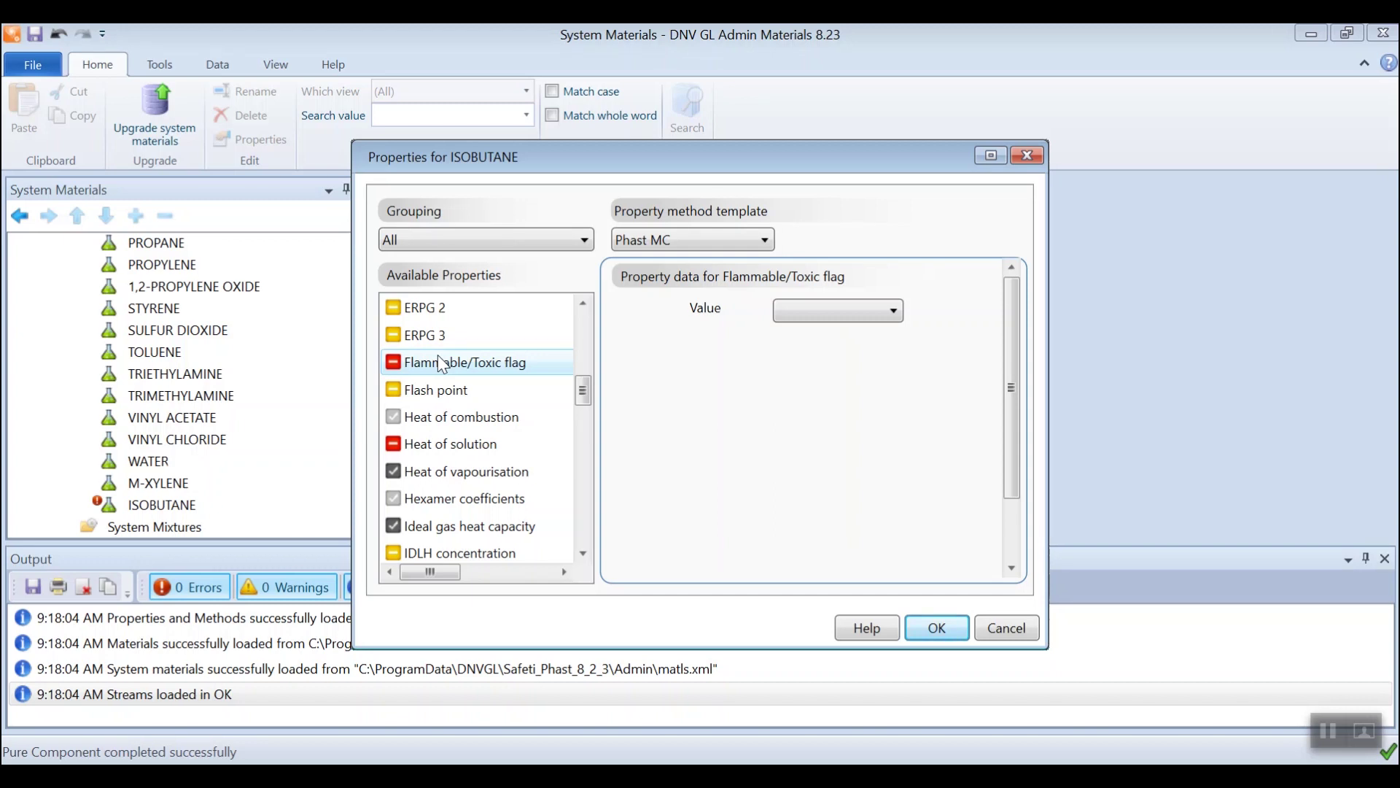
pyautogui.click(442, 365)
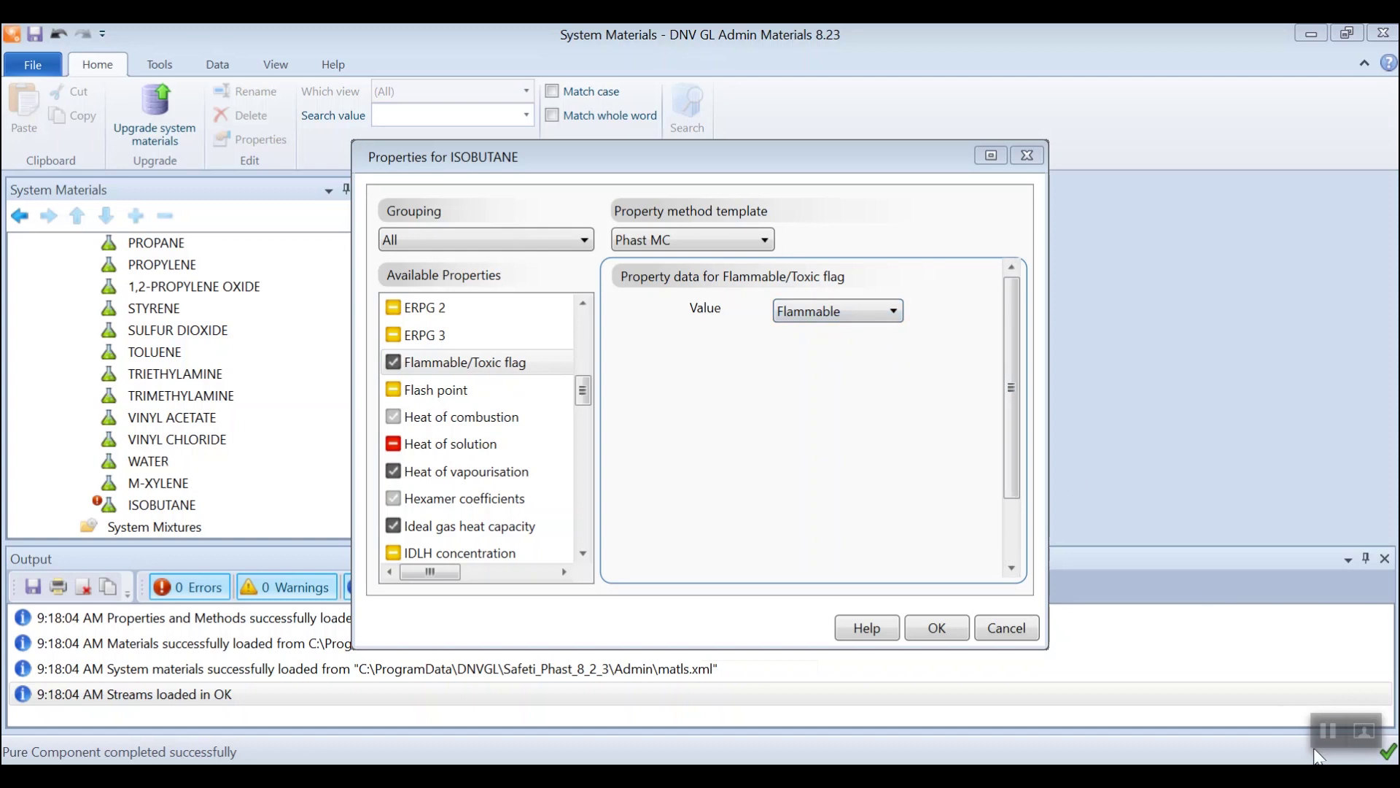
pyautogui.scroll(-5, 511, 496)
pyautogui.click(552, 369)
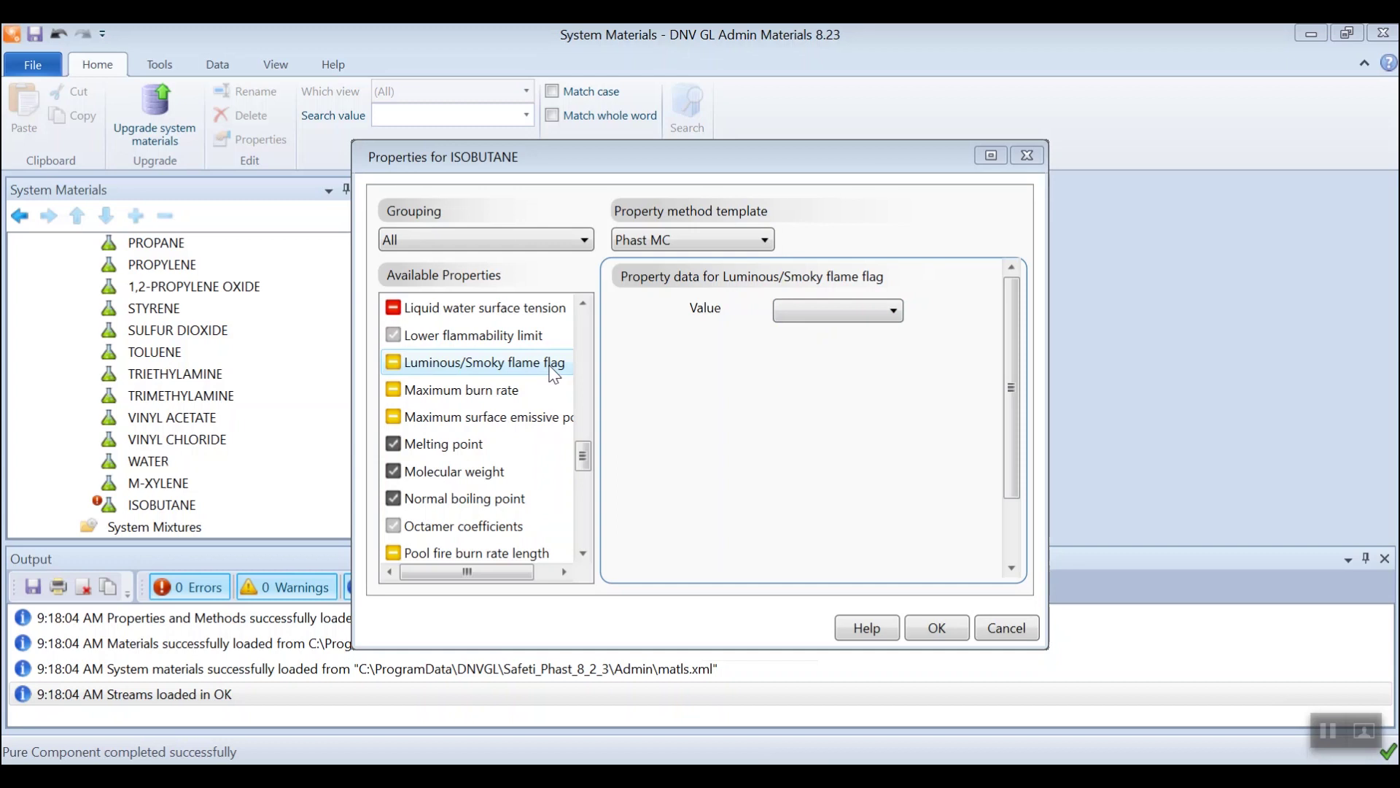
pyautogui.click(554, 373)
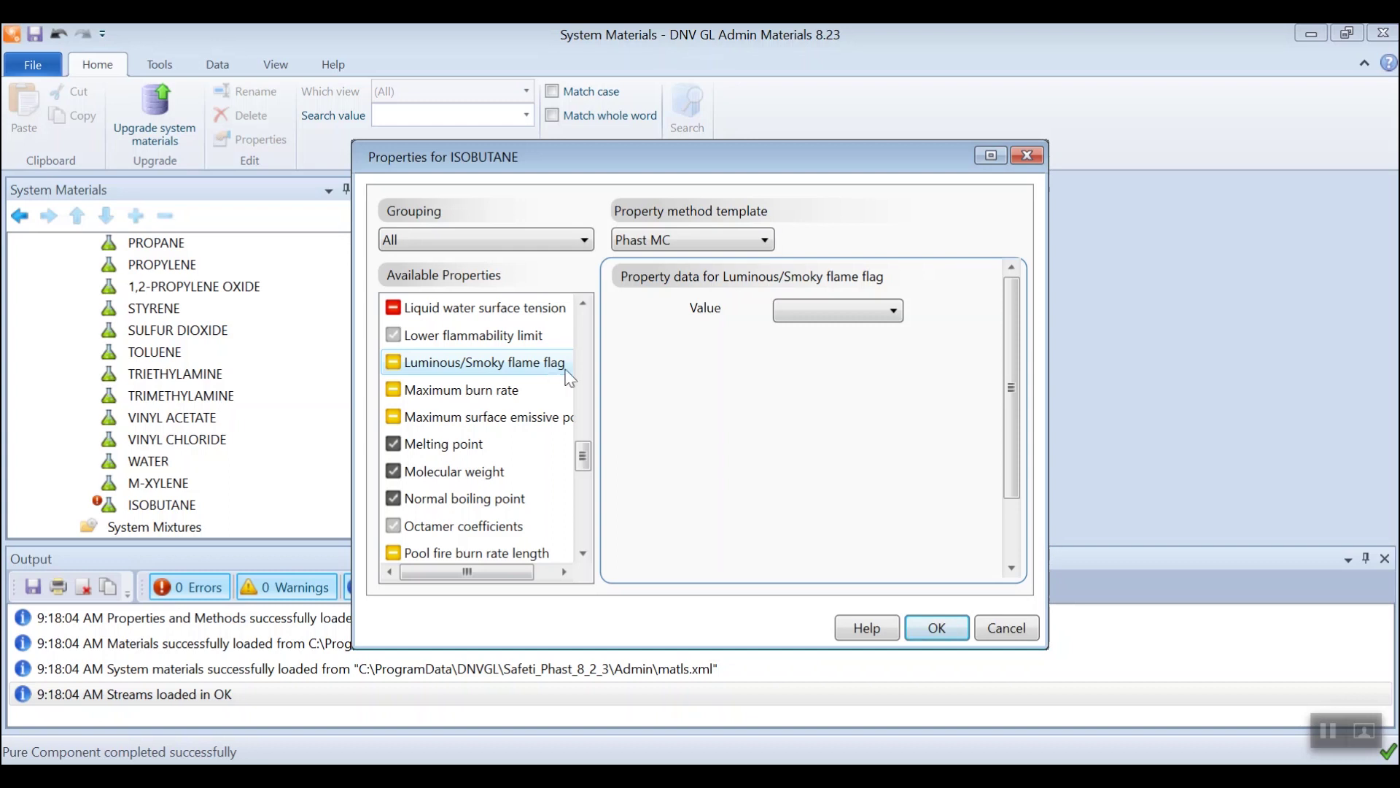
pyautogui.click(960, 642)
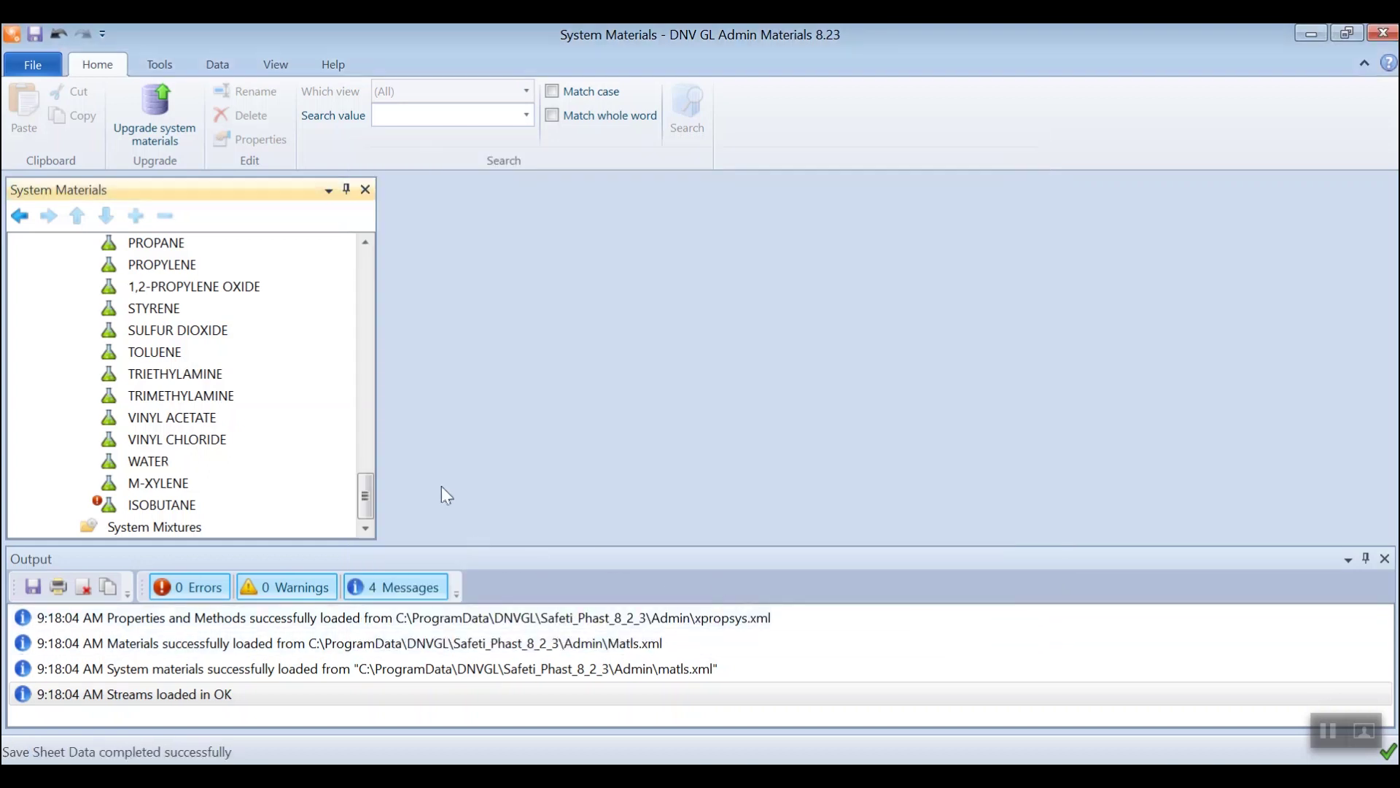
# Reopen the properties of ISOBUTANE and display its Luminous/Smoky flame flag
pyautogui.click(161, 507)
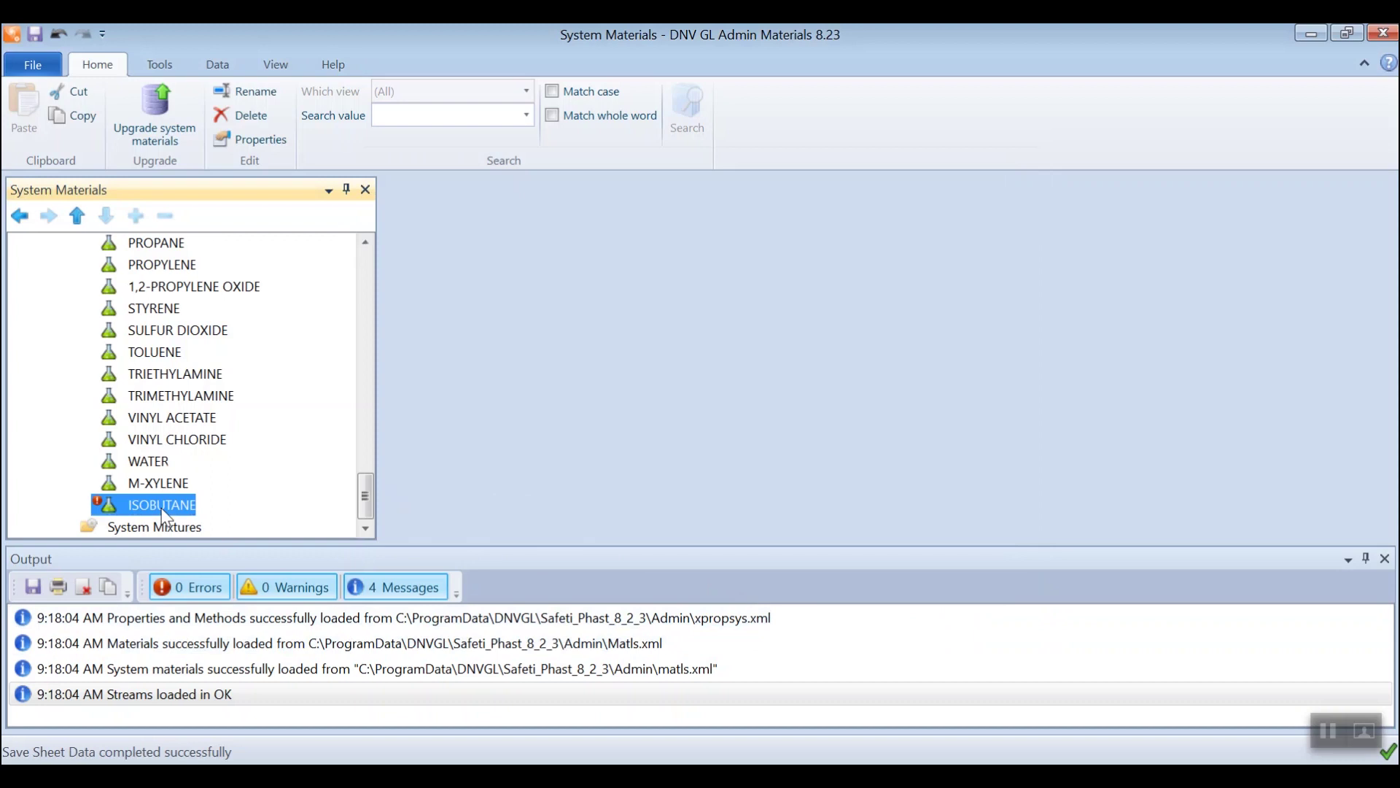
pyautogui.doubleClick(161, 507)
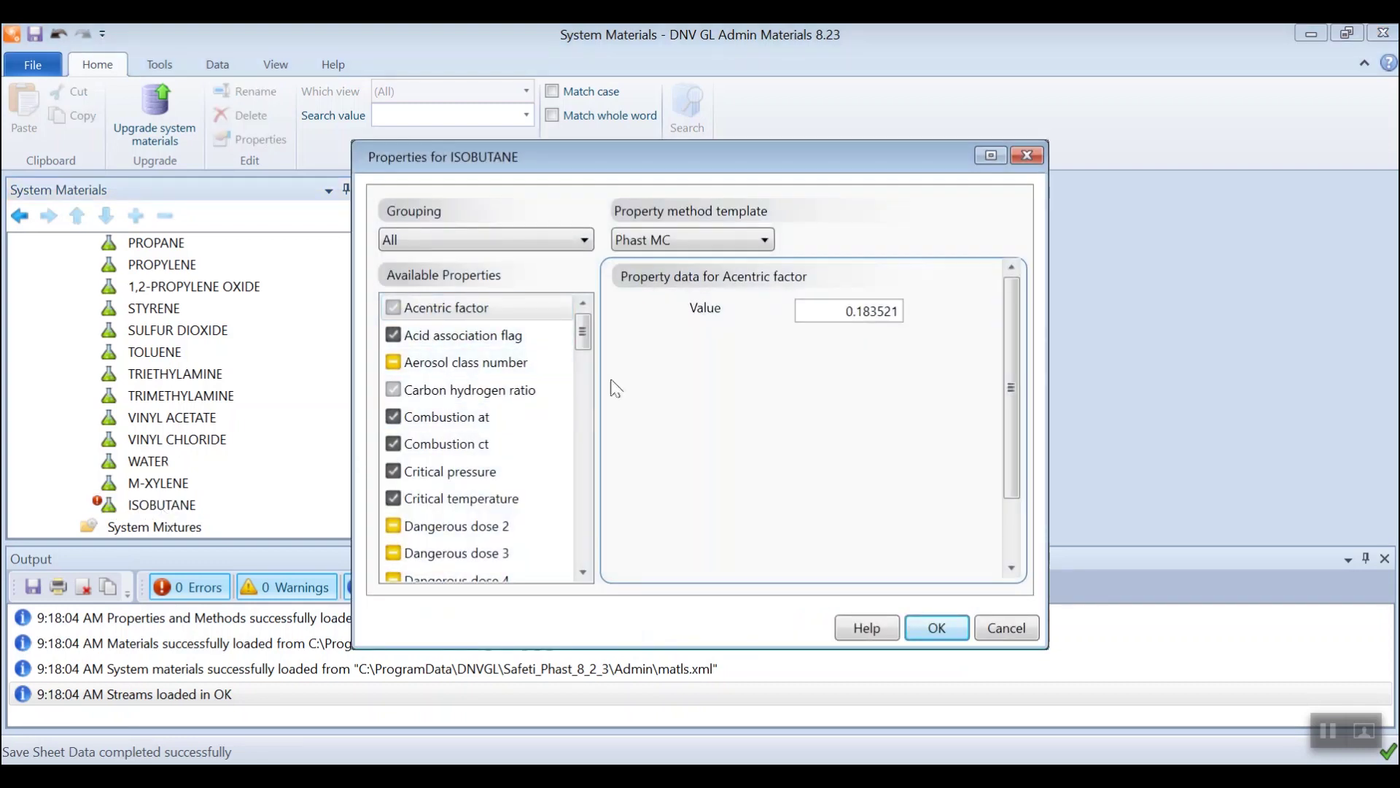
pyautogui.moveTo(583, 332); pyautogui.dragTo(590, 372)
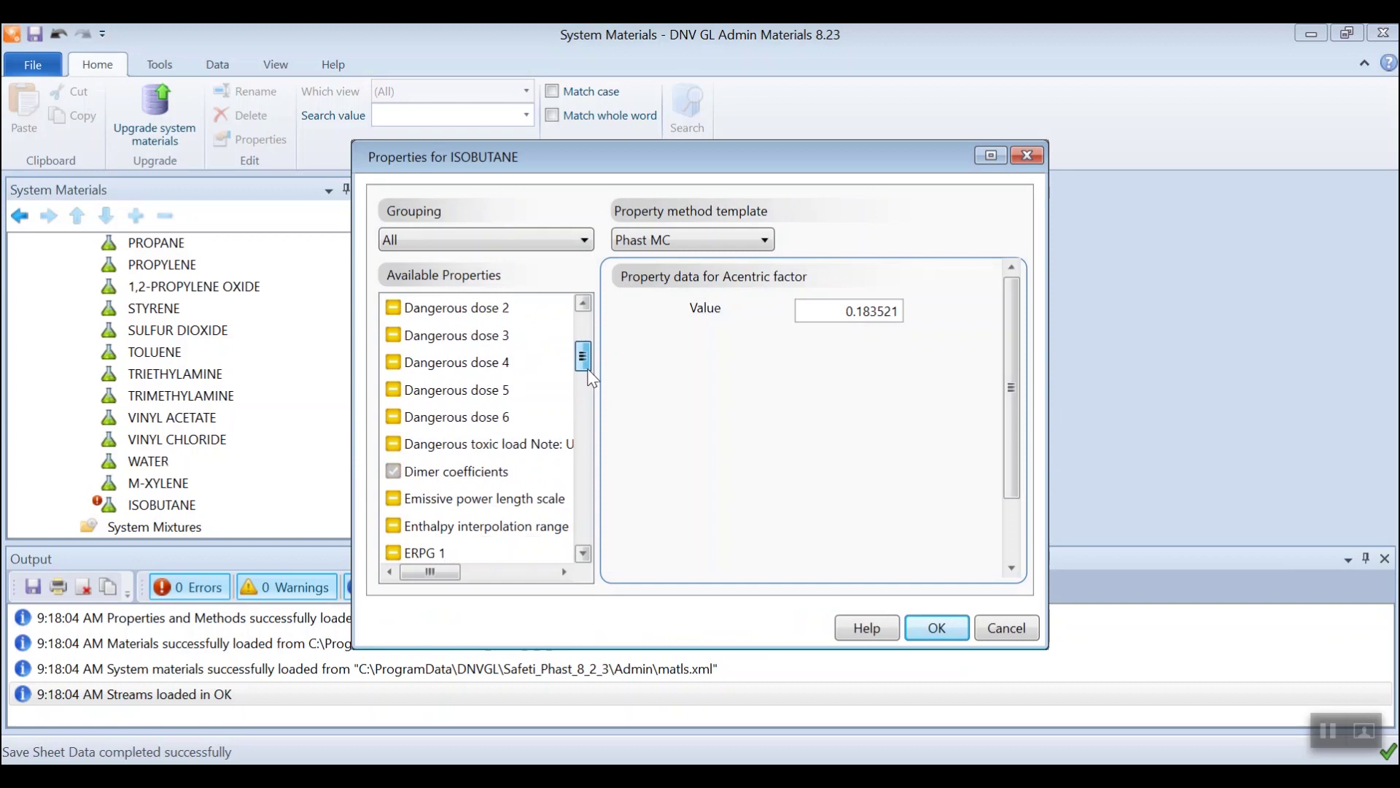
pyautogui.moveTo(591, 378); pyautogui.dragTo(600, 464)
pyautogui.click(472, 472)
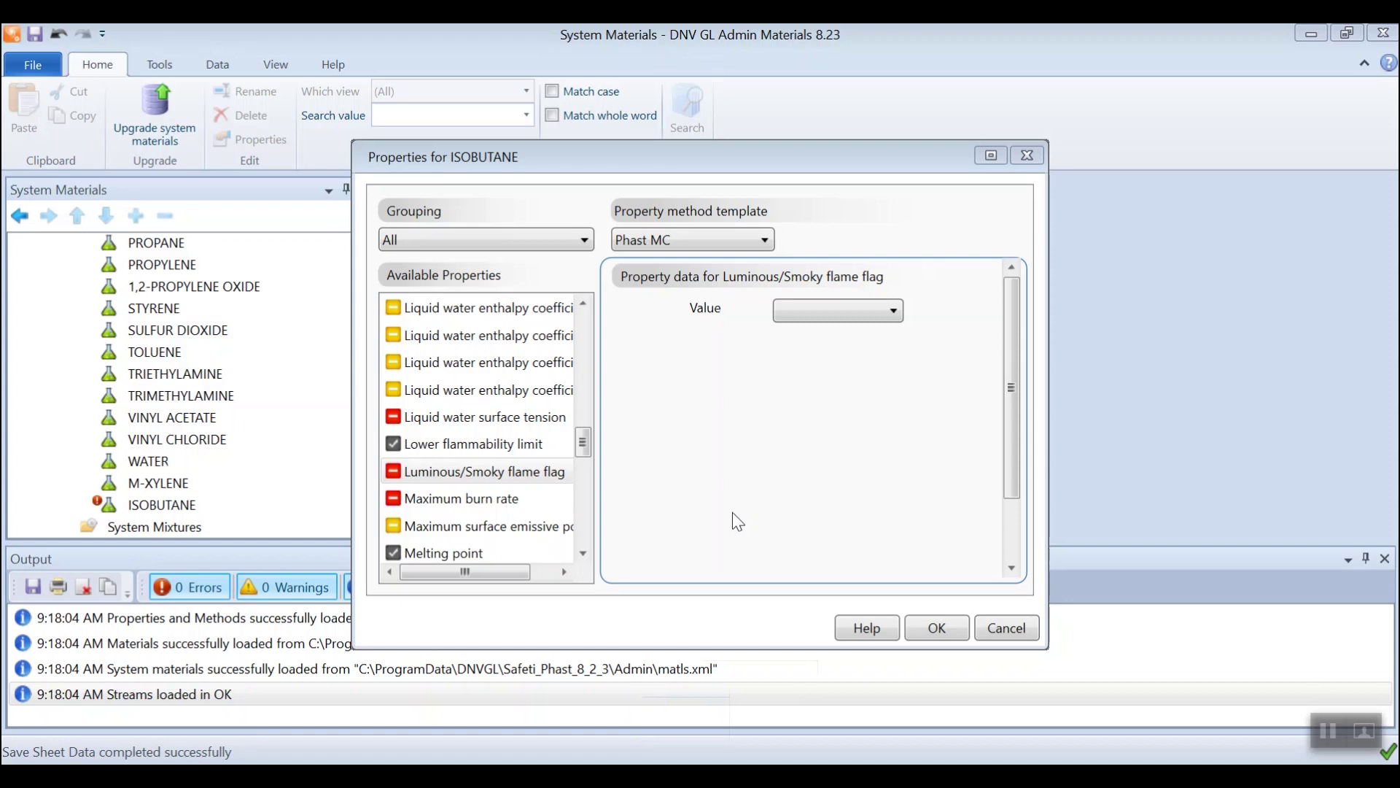
# Review the full list of ISOBUTANE's available properties for missing required data and accept the properties
pyautogui.press('Home')
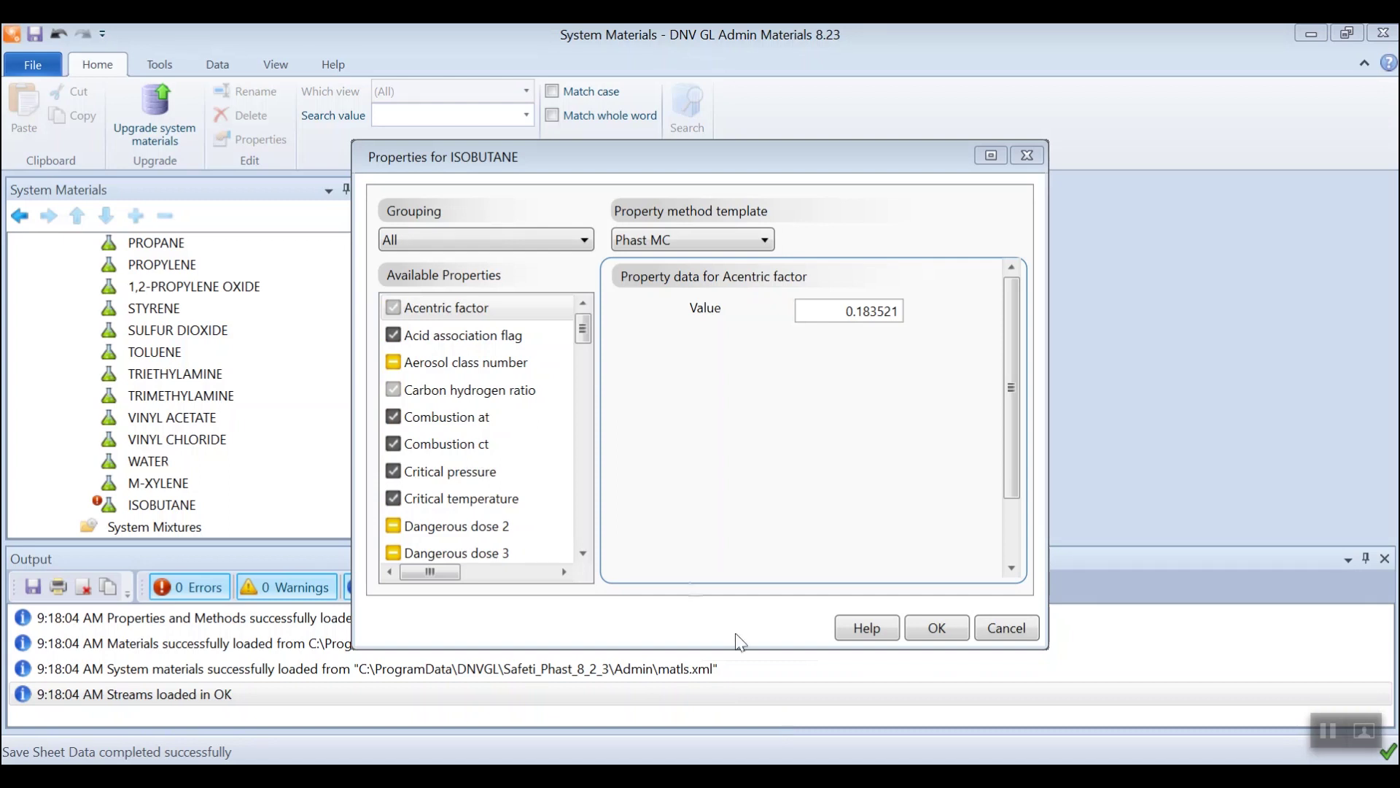
pyautogui.moveTo(586, 343); pyautogui.dragTo(589, 544)
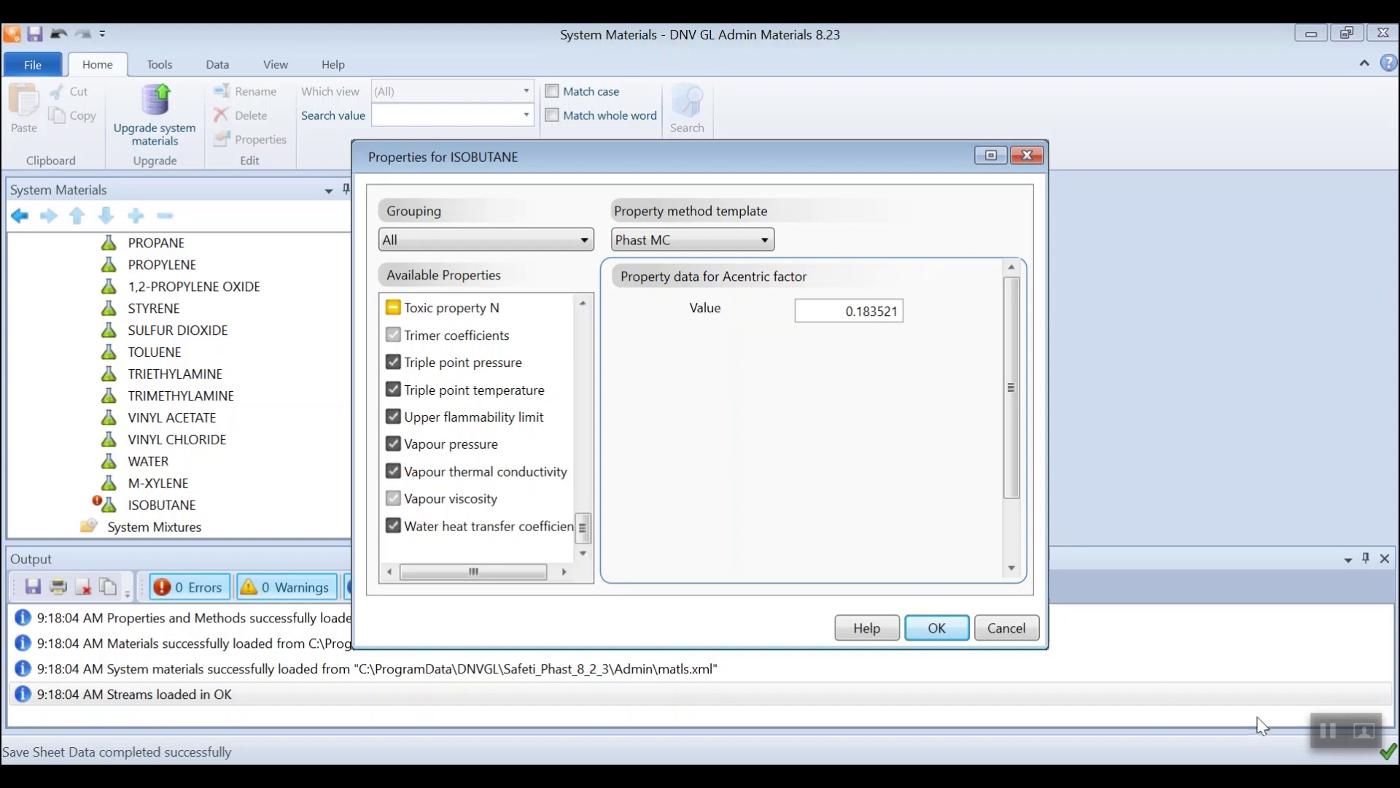
pyautogui.moveTo(583, 526); pyautogui.dragTo(594, 332)
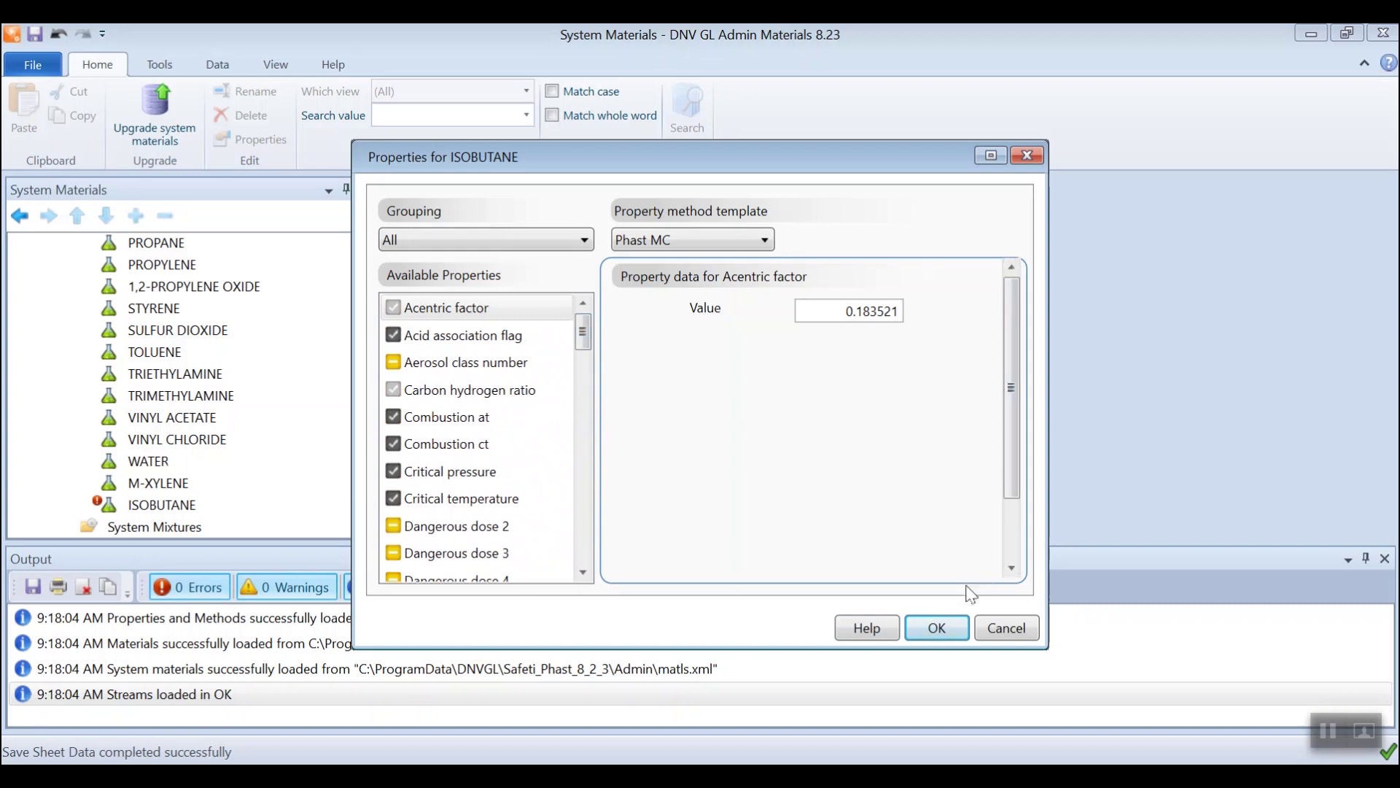
pyautogui.click(951, 626)
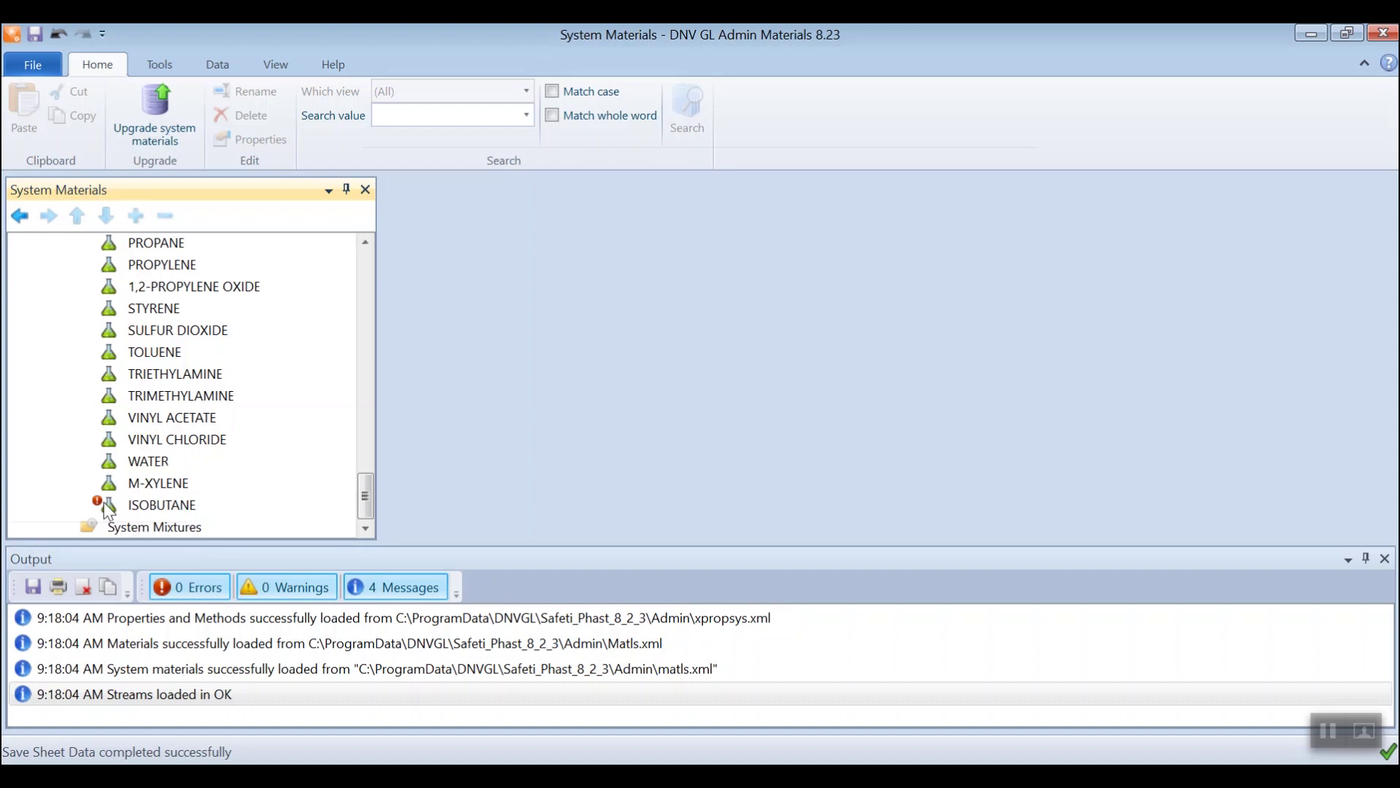
# Check all data and results for the ISOBUTANE component
pyautogui.click(134, 505)
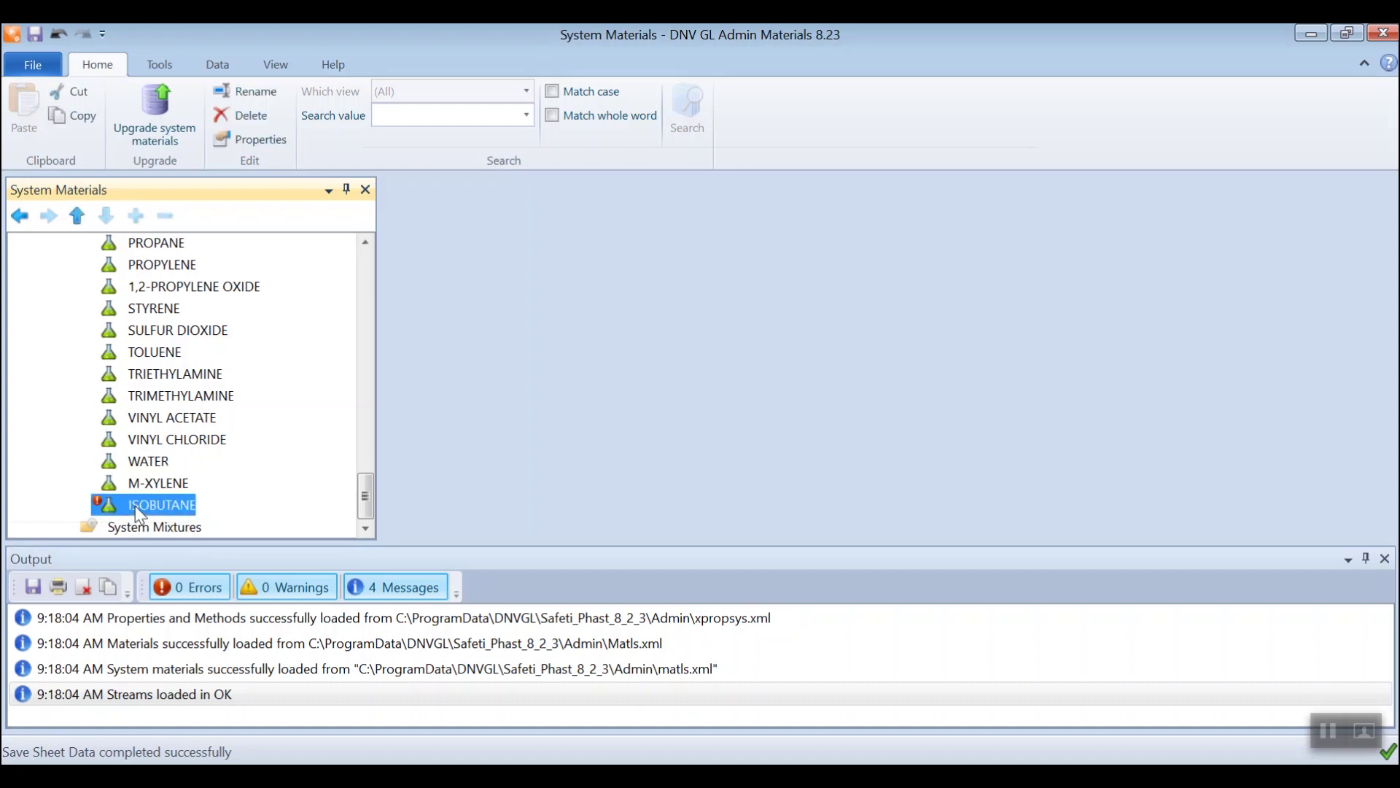
pyautogui.rightClick(134, 505)
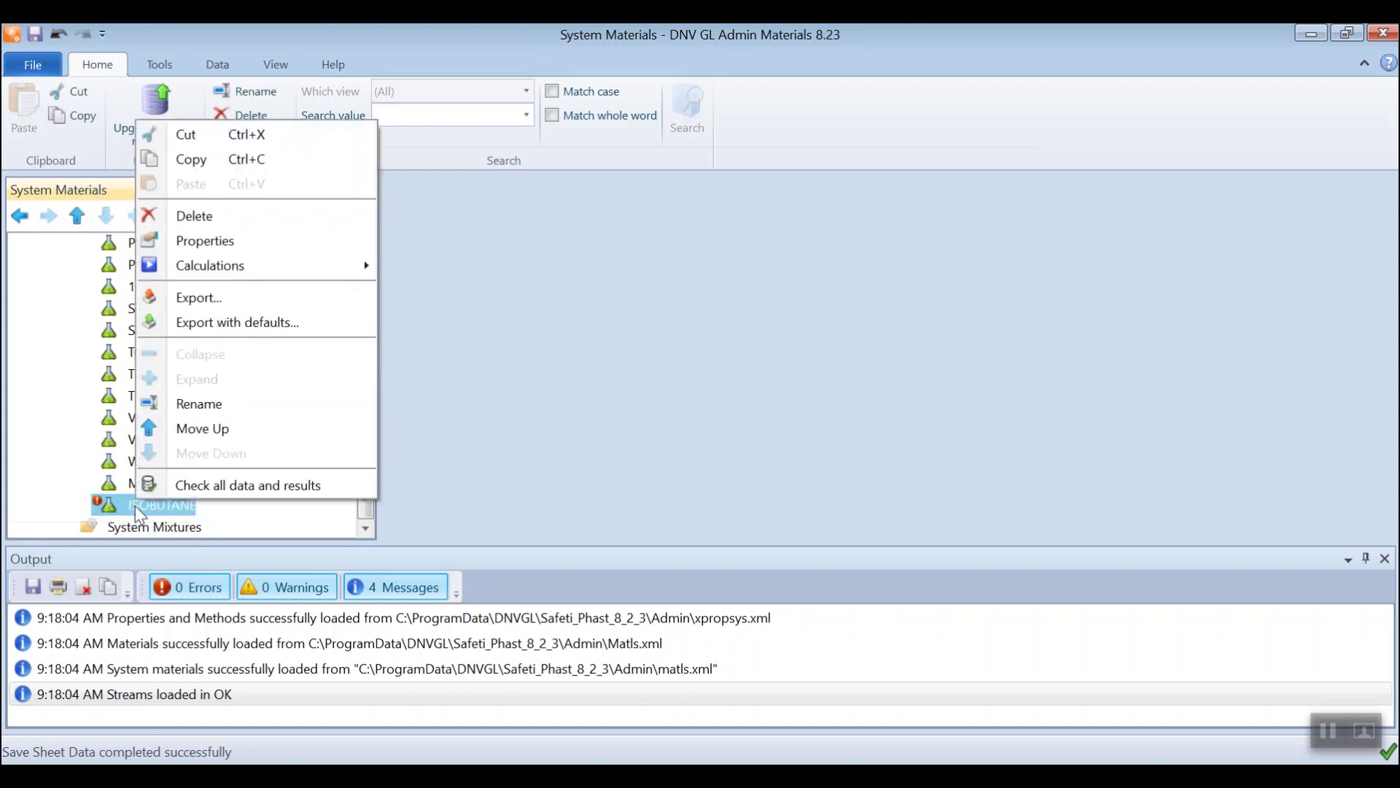
pyautogui.click(247, 486)
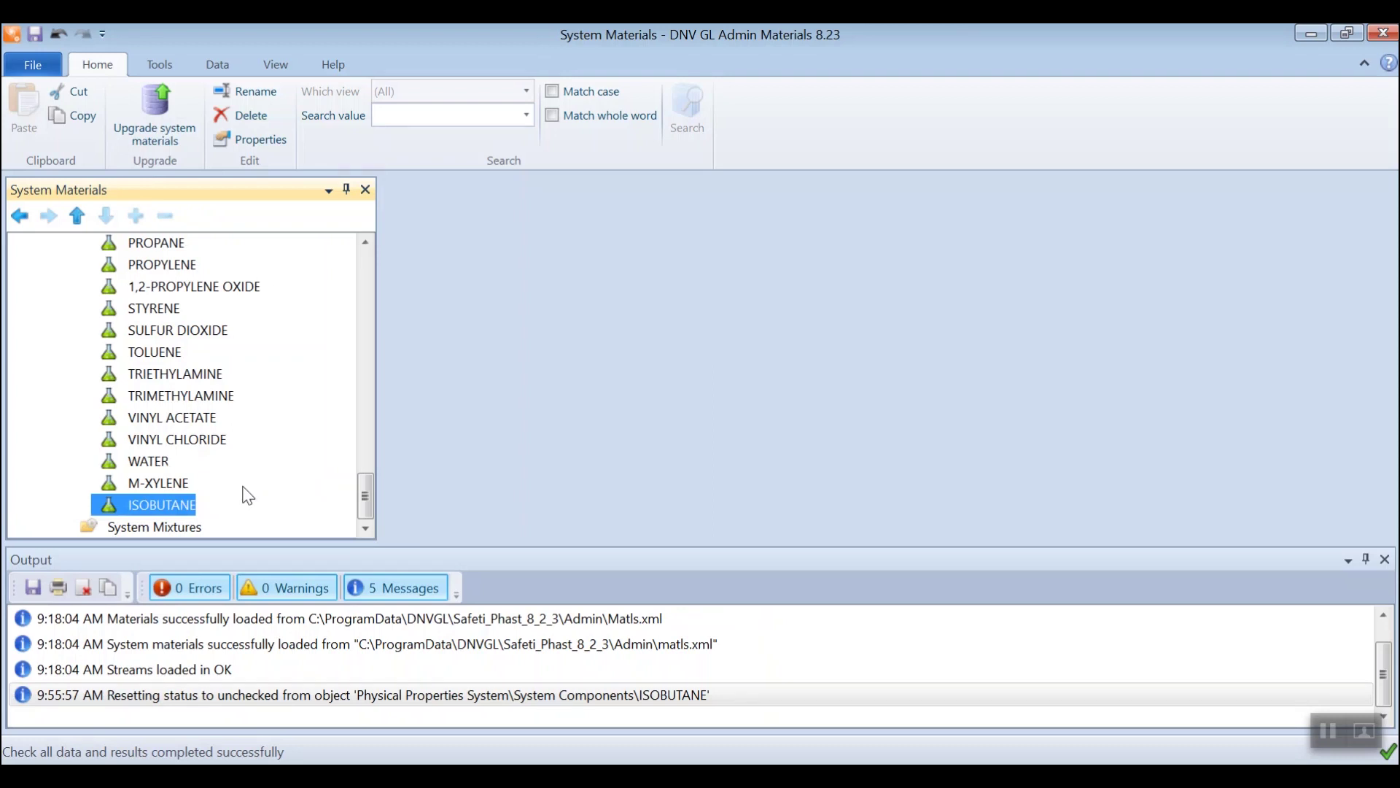
# Save the system materials with the change description "ADDED ISOBUTANE" and acknowledge the update
pyautogui.click(31, 65)
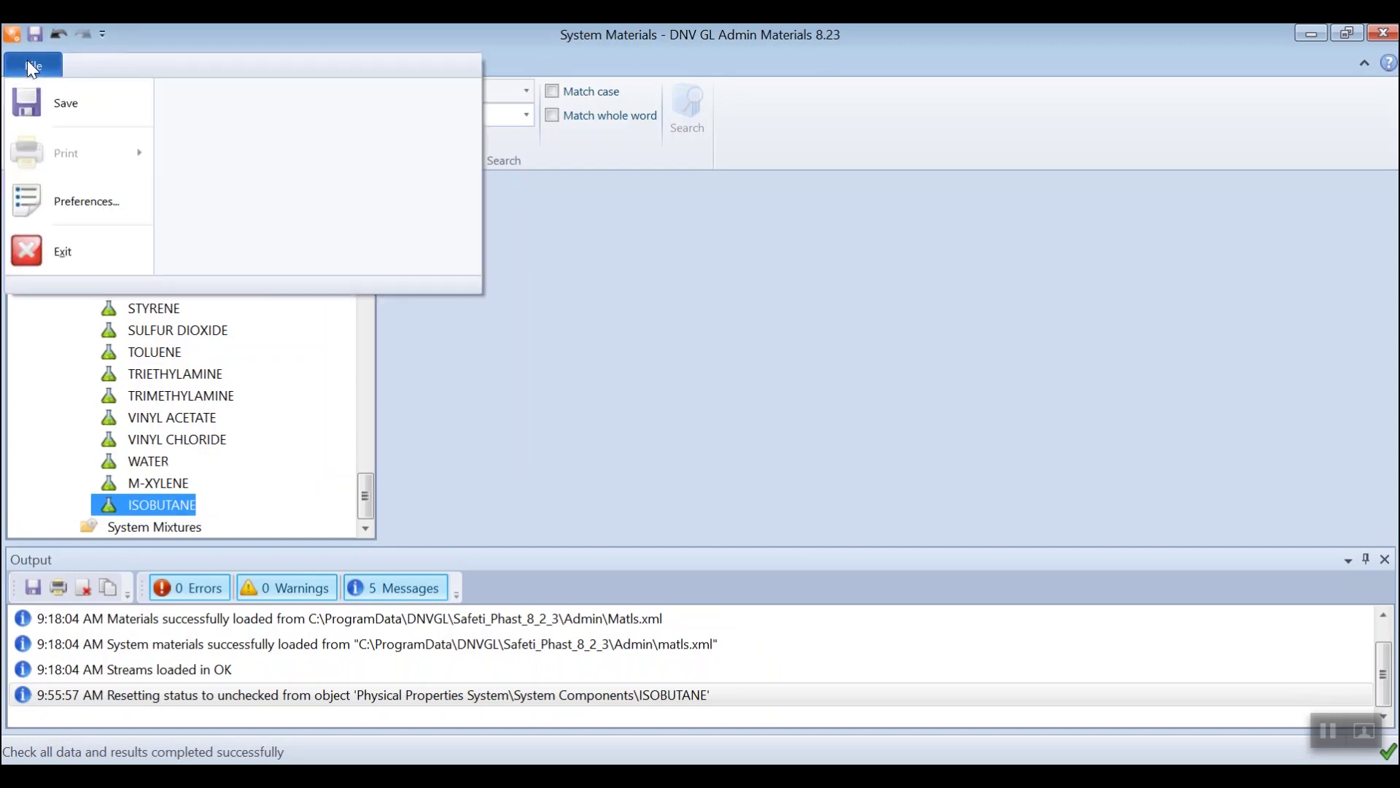
pyautogui.click(69, 106)
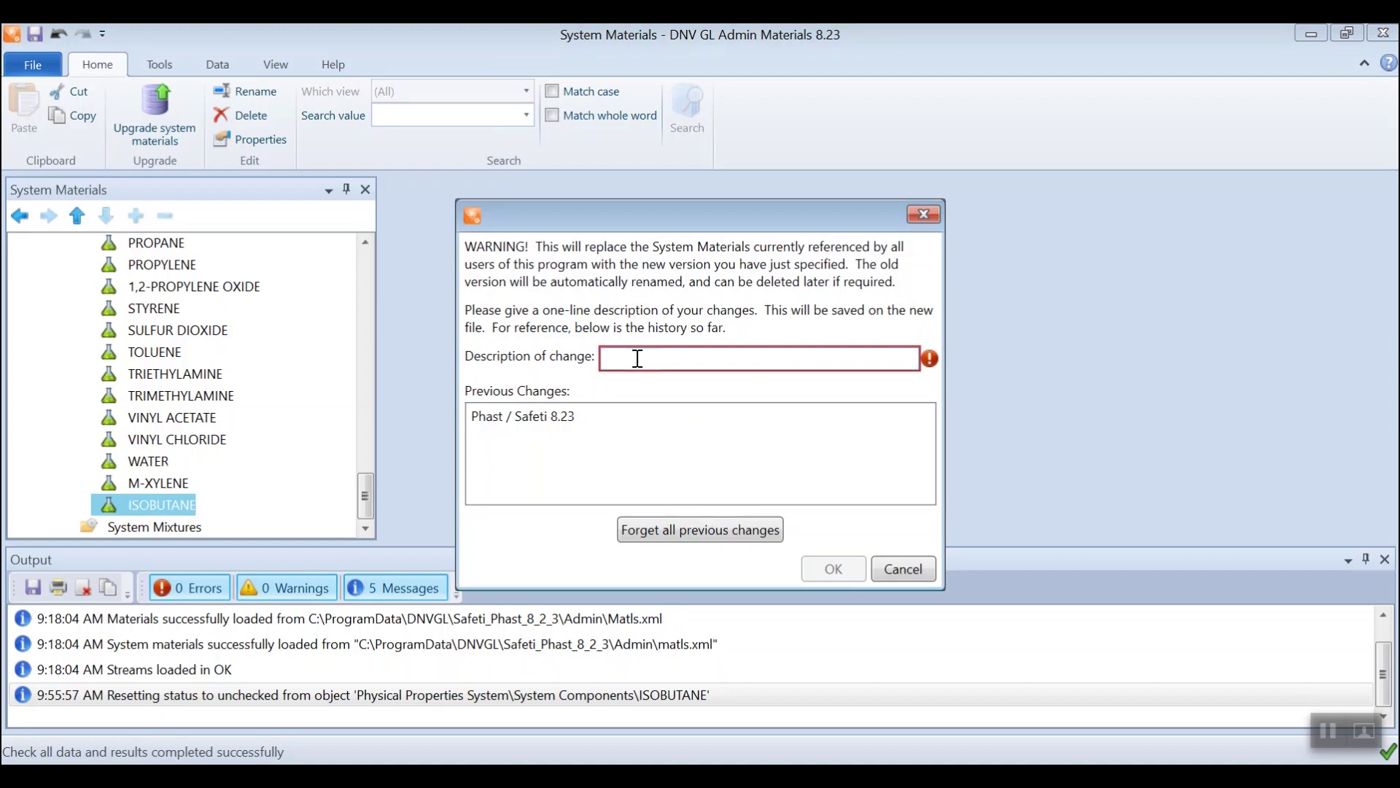
pyautogui.write('ADDED ')
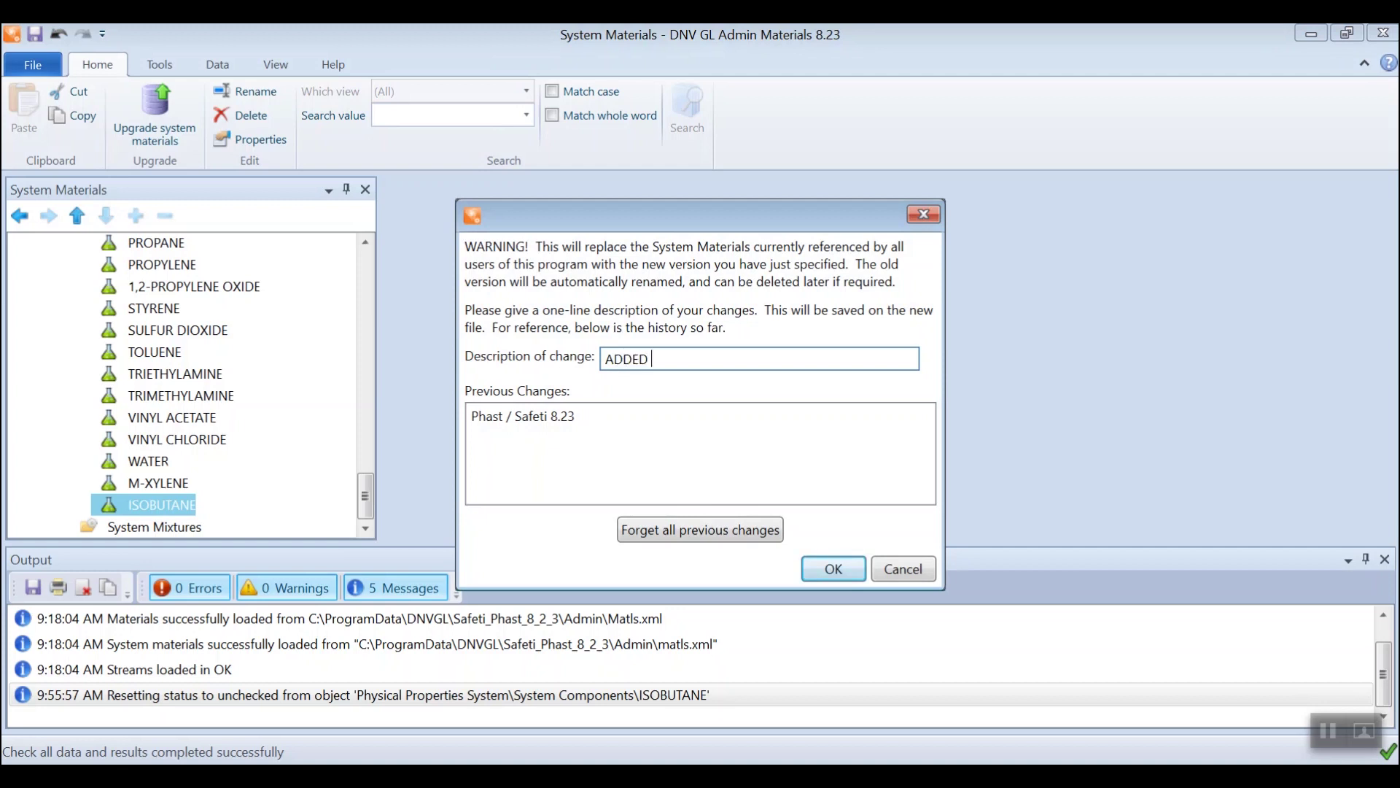
pyautogui.write('ISOBUTANE')
pyautogui.click(842, 567)
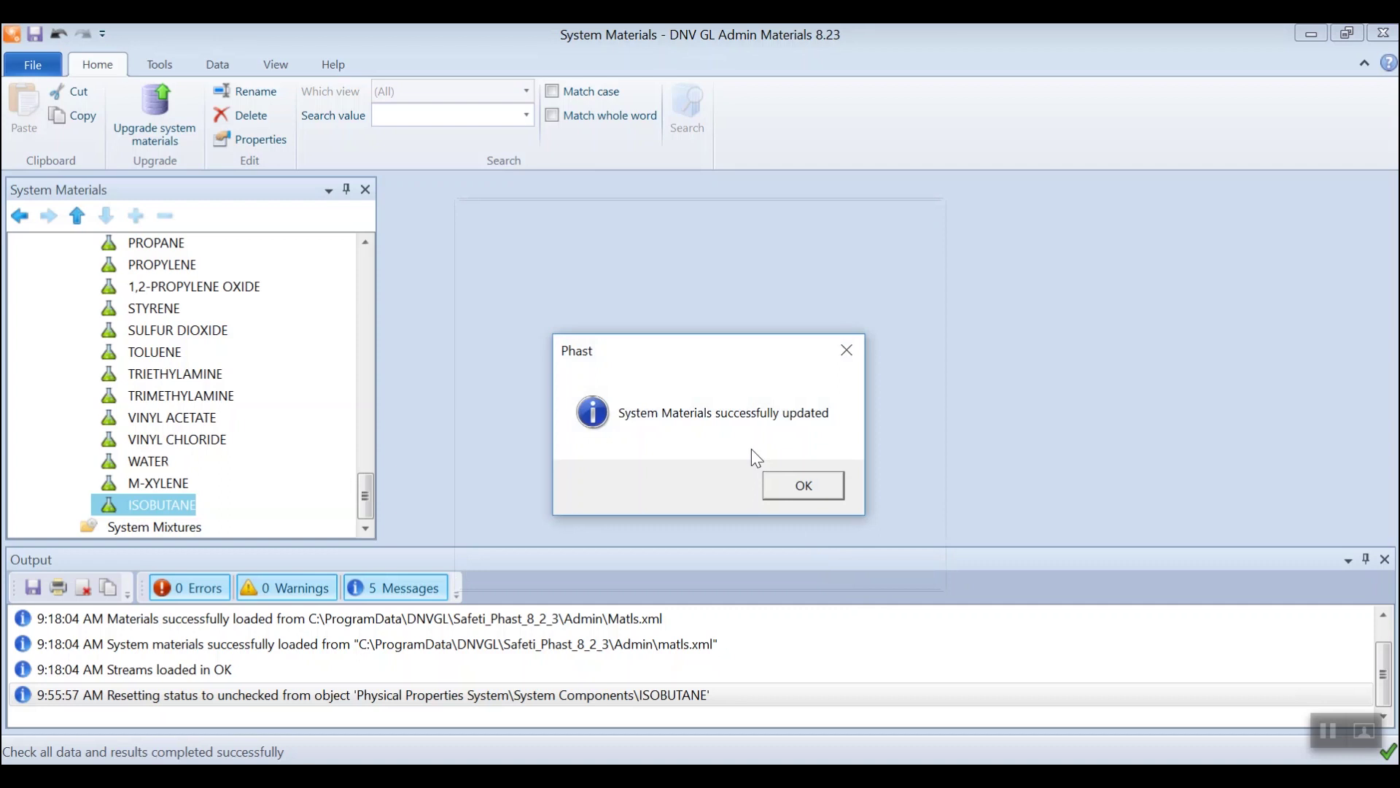
pyautogui.press('Return')
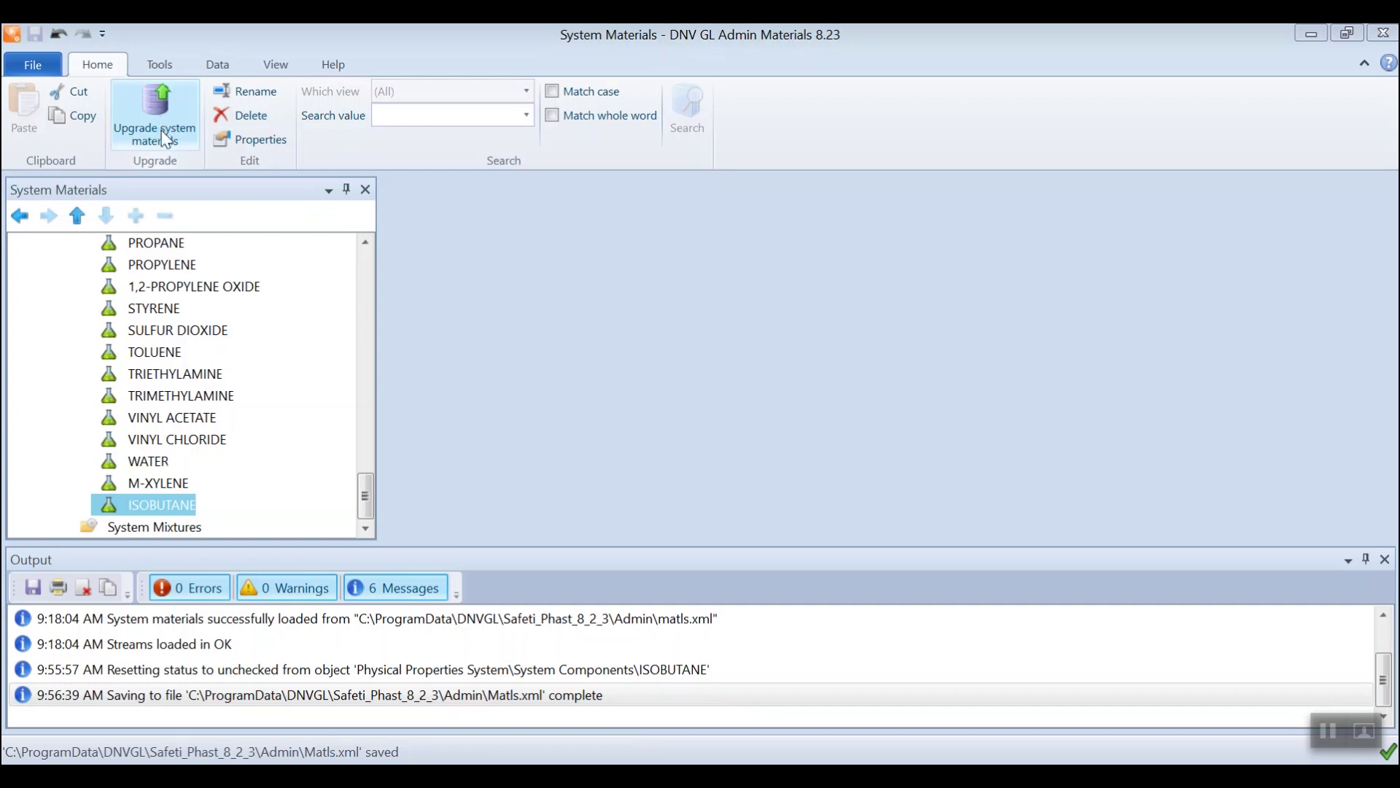
# Start a system materials upgrade and choose the Matls file from the Safeti_Phast_8_2_2 Admin folder
pyautogui.click(162, 132)
pyautogui.click(164, 133)
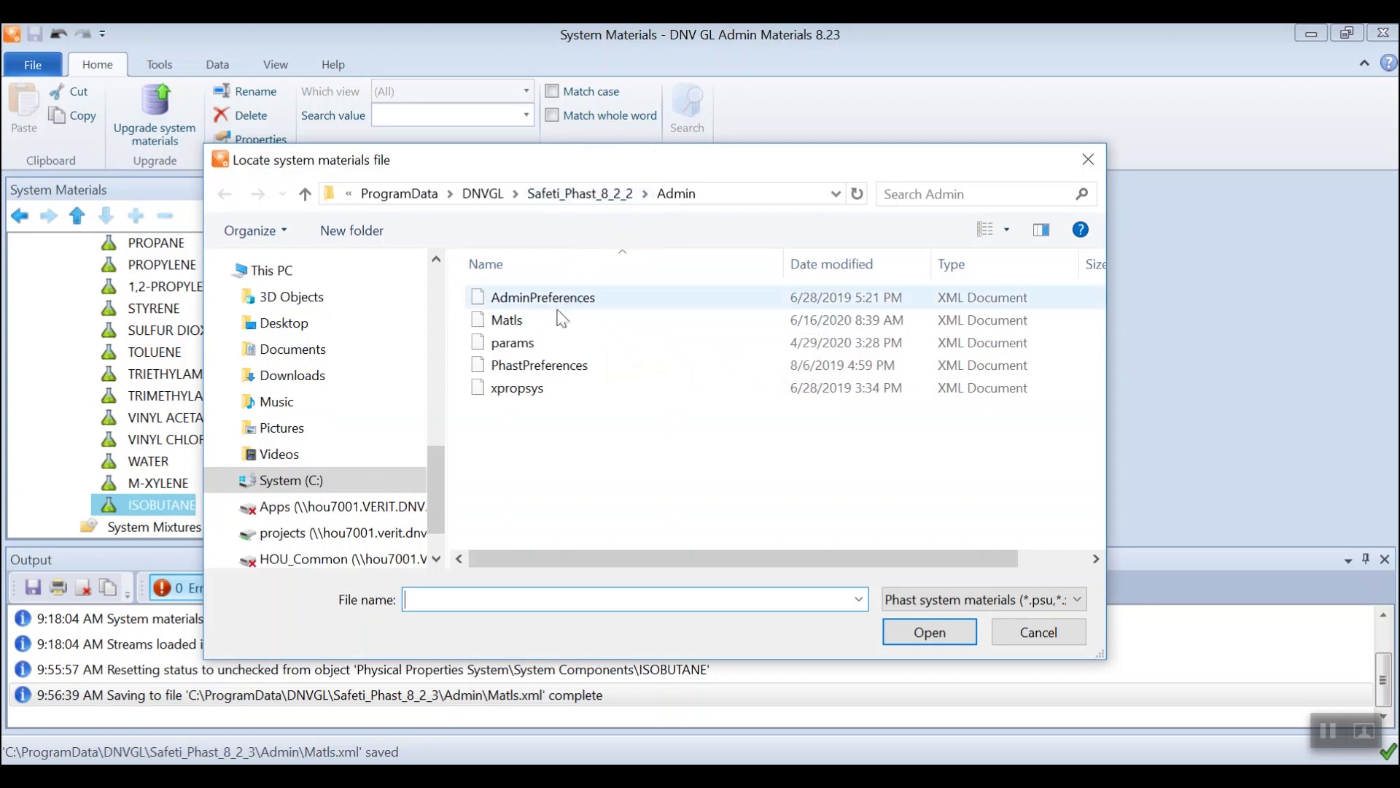
pyautogui.click(552, 323)
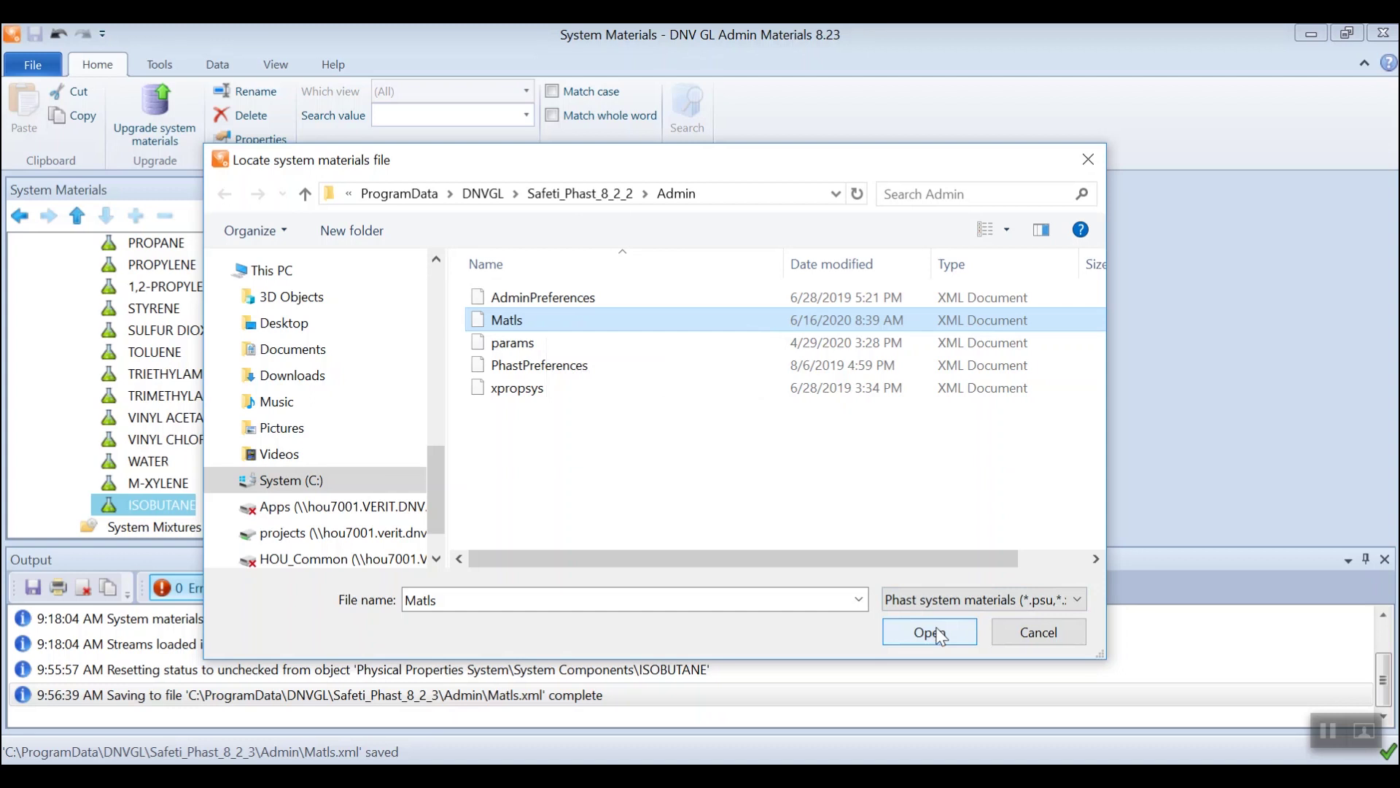
pyautogui.click(941, 636)
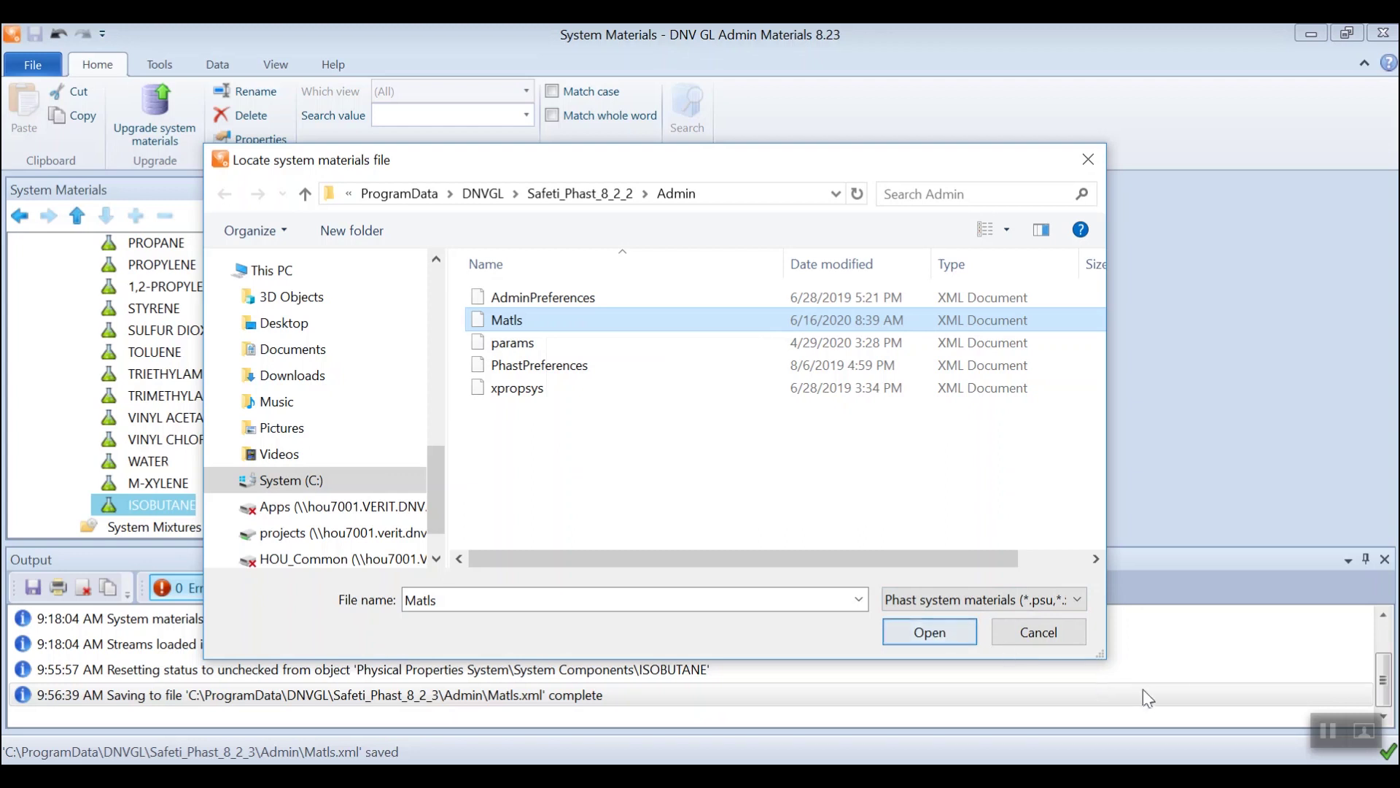